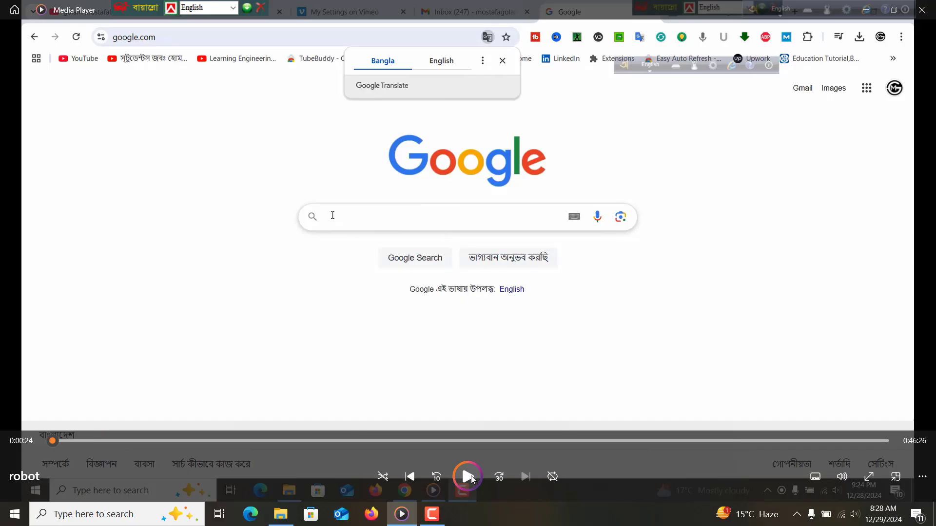
Finish the Money Robot Submitter setup with launching enabled, and switch to the temporary mail inbox in Chrome.
click(469, 477)
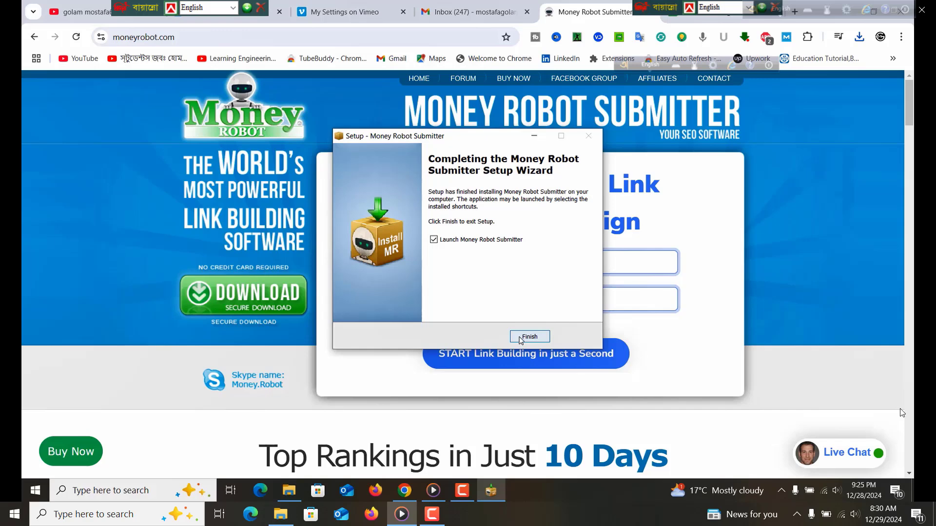
click(521, 339)
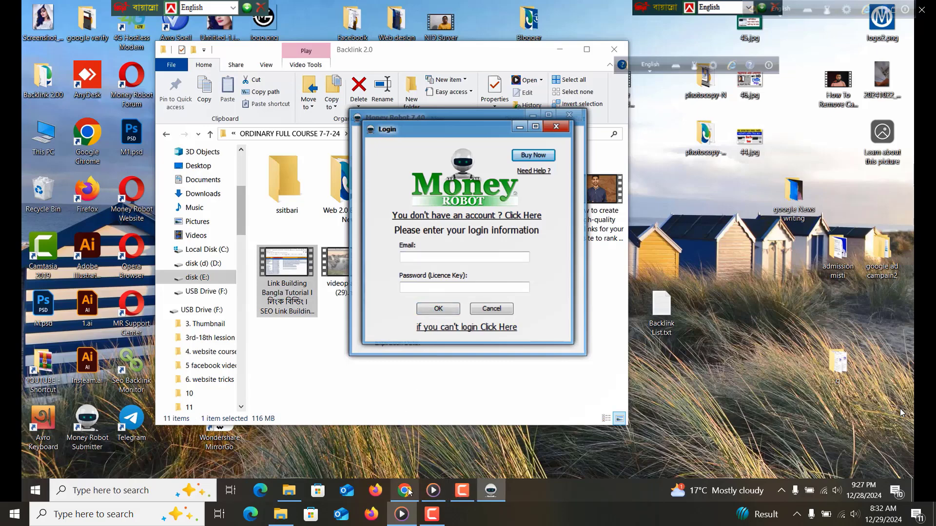
mouse_move(404, 490)
mouse_move(417, 453)
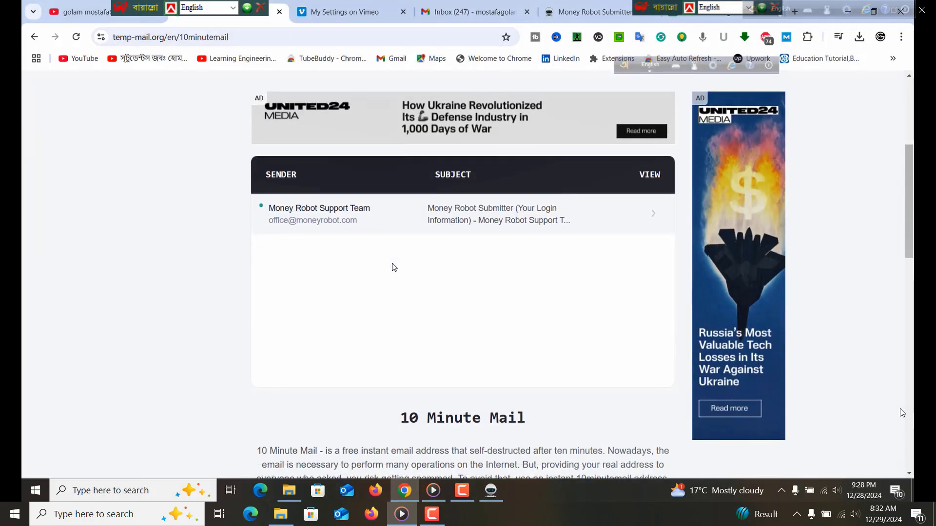
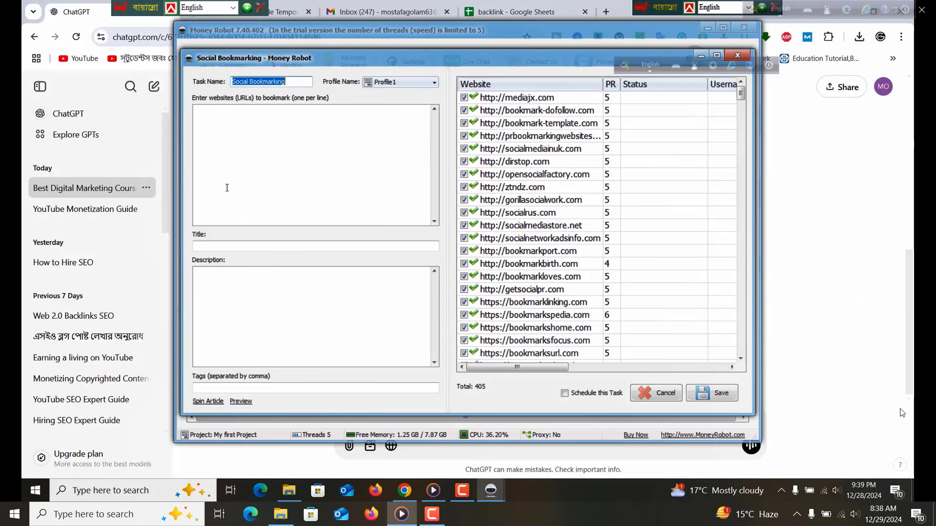
Paste the copied digital marketing course text into the Social Bookmarking task's description.
click(228, 282)
right_click(229, 282)
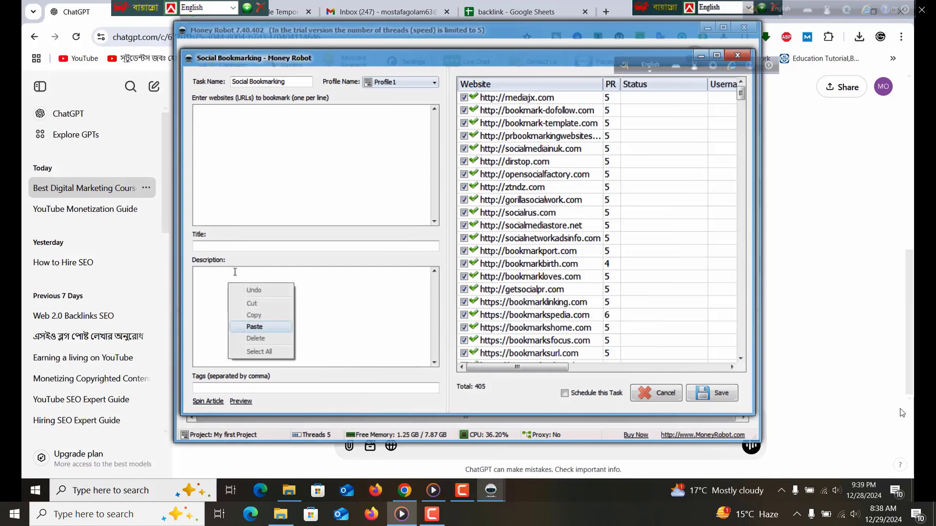
click(259, 330)
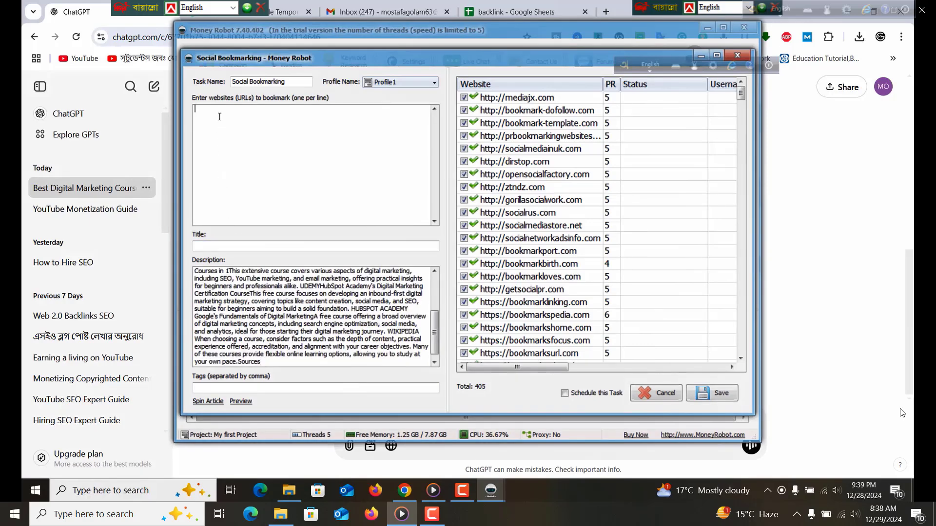
Enter "best digital marketing course" in the list of websites to bookmark and "digital marketing course" as the title.
text(best digital)
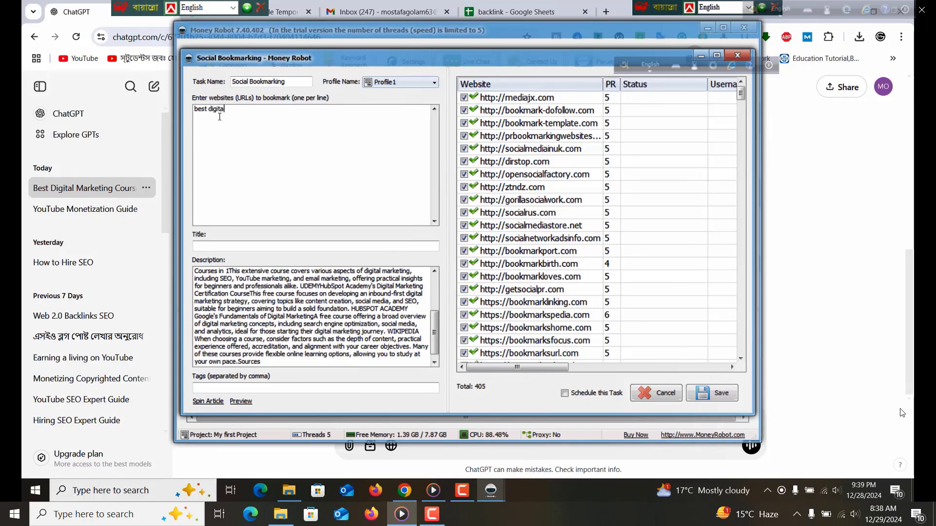
text( marketing course)
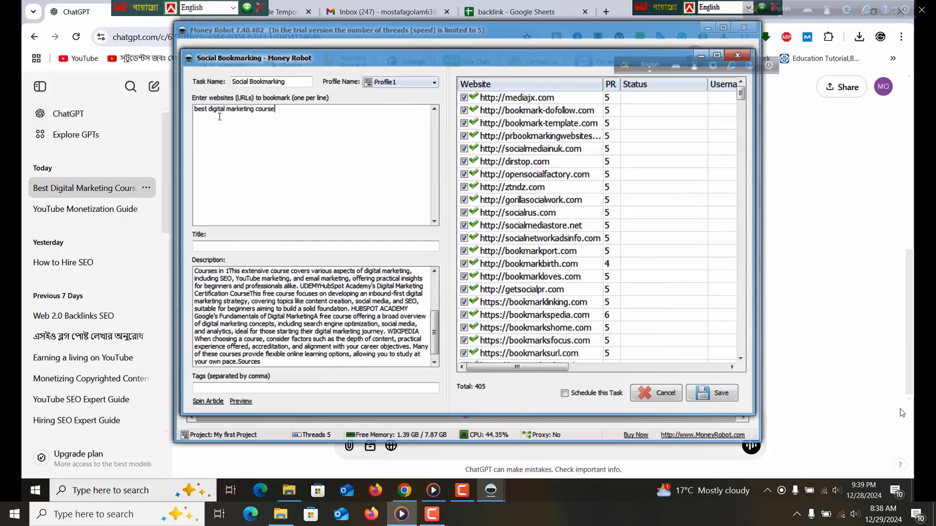
click(207, 246)
text(digital marketing co)
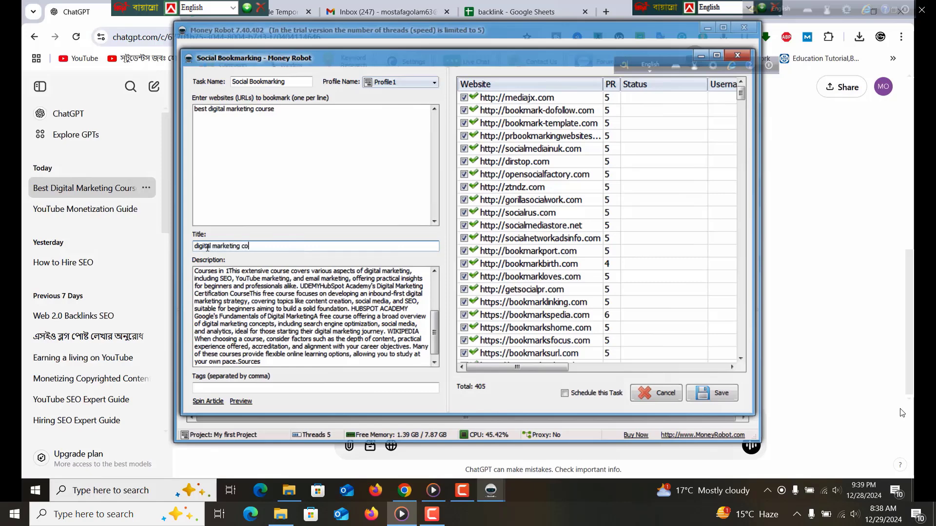
text(urse)
click(234, 185)
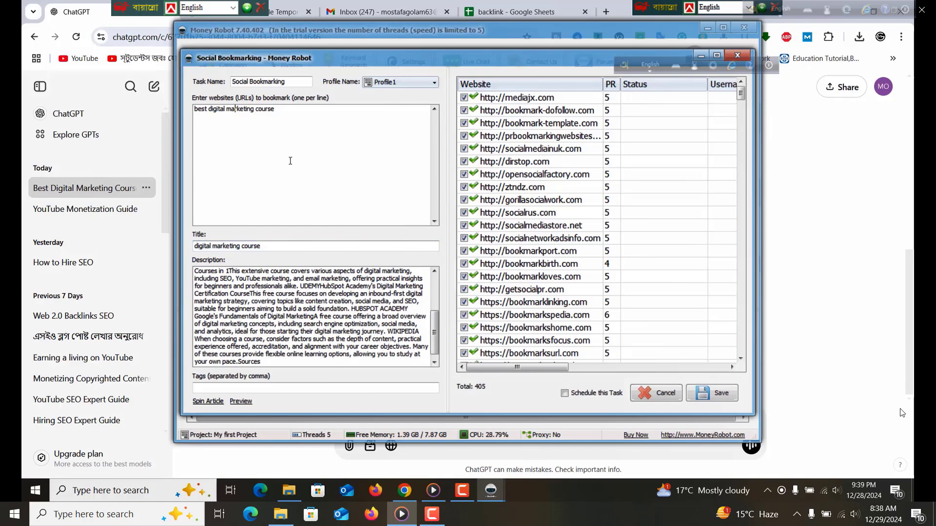
Save the Social Bookmarking task and start running it in My first Project.
click(728, 393)
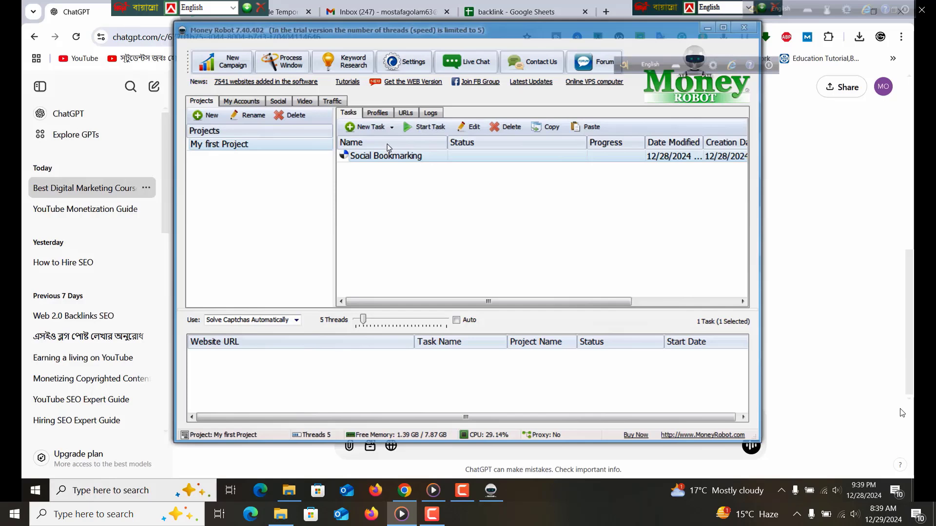
click(424, 127)
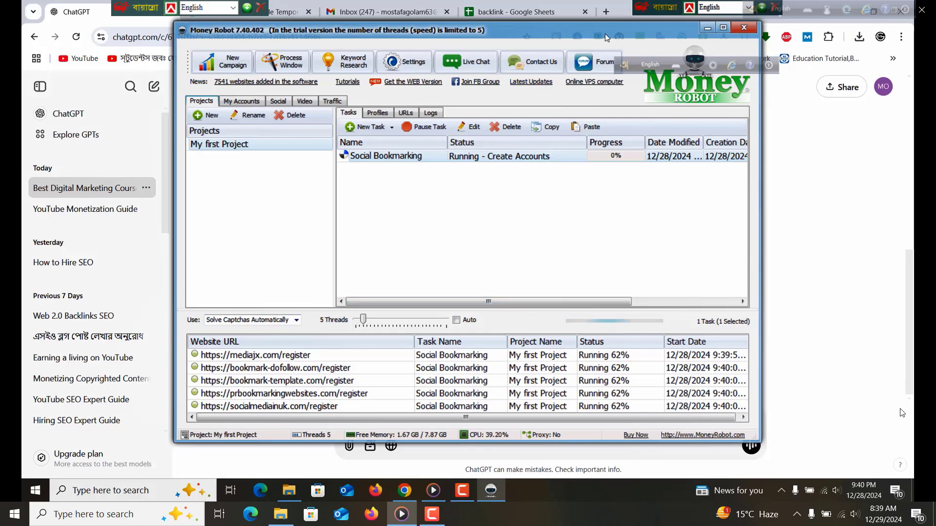
click(723, 27)
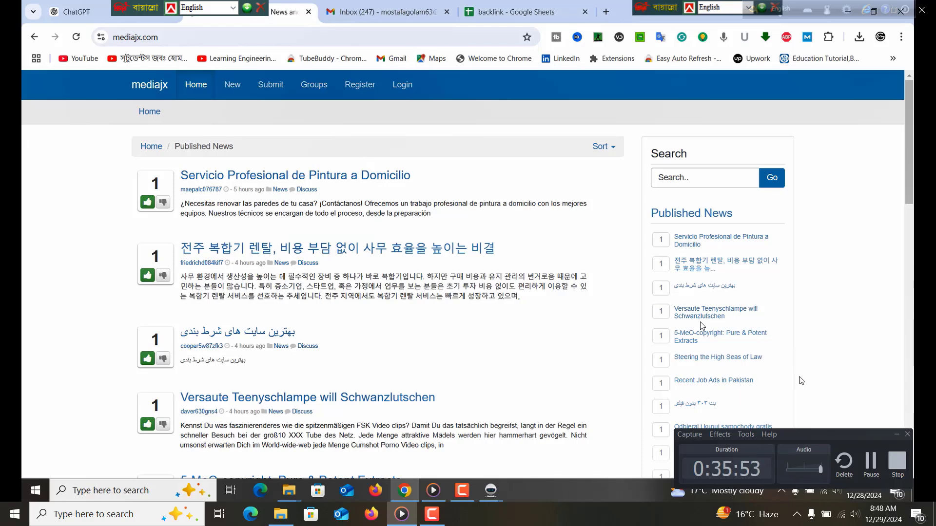
Sign in to mediajx.com with the generated account's username and password, and complete the human verification check.
click(895, 432)
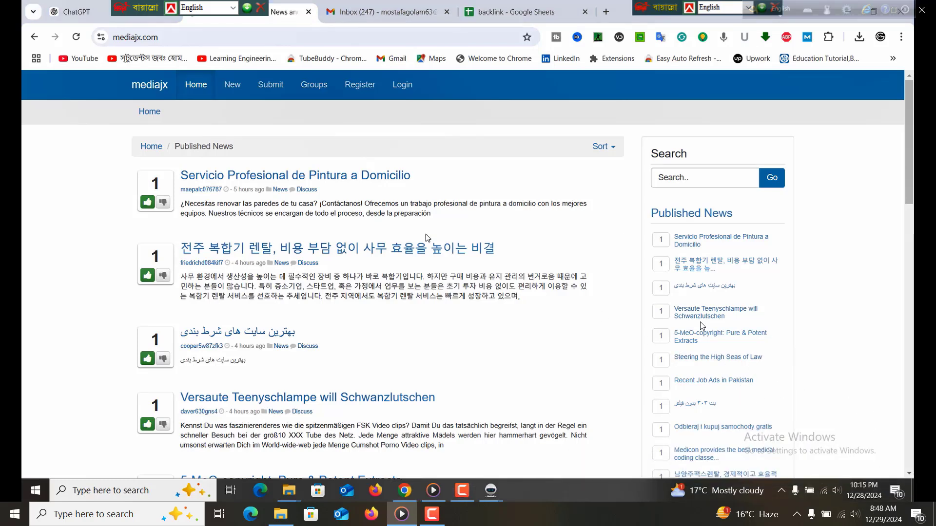
click(401, 85)
click(443, 190)
right_click(443, 190)
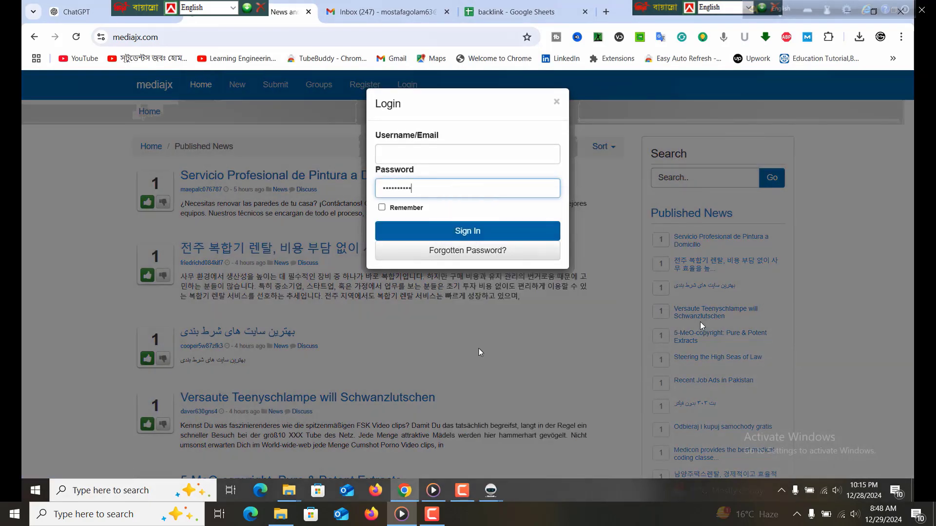
click(478, 348)
click(414, 149)
key(ctrl+v)
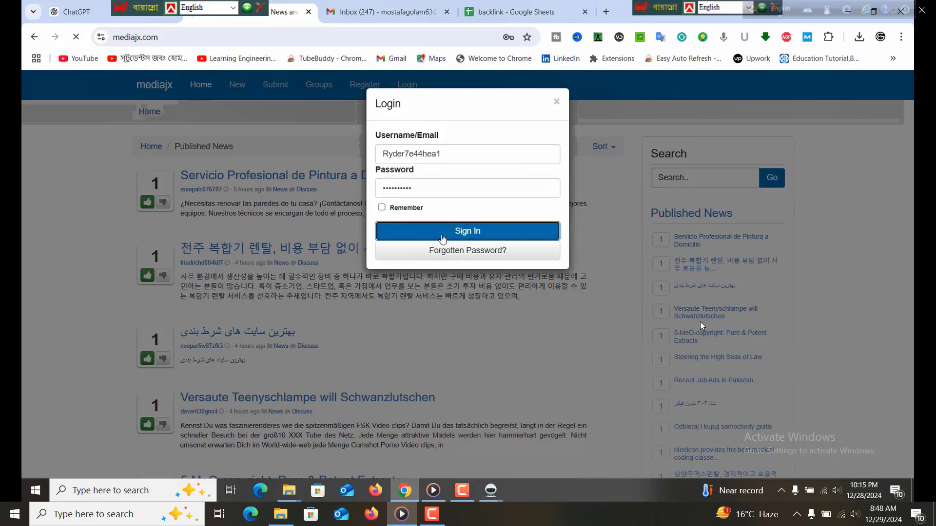
click(464, 235)
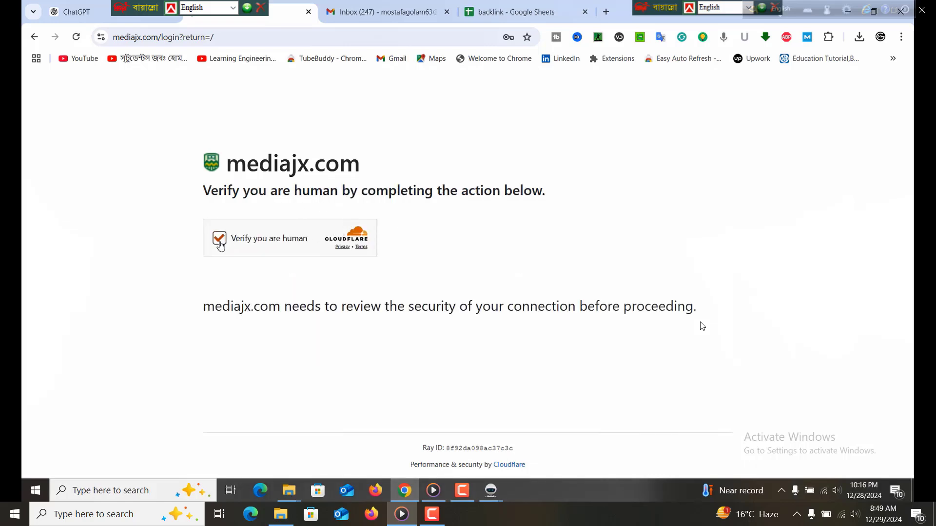
click(220, 238)
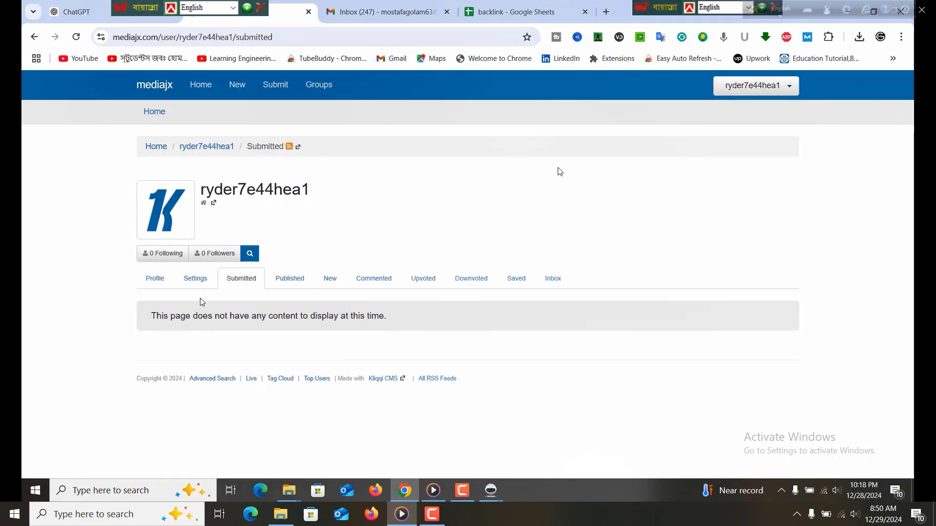
Start a new story submission on mediajx with the website's URL as the news source and continue to the article details.
click(274, 87)
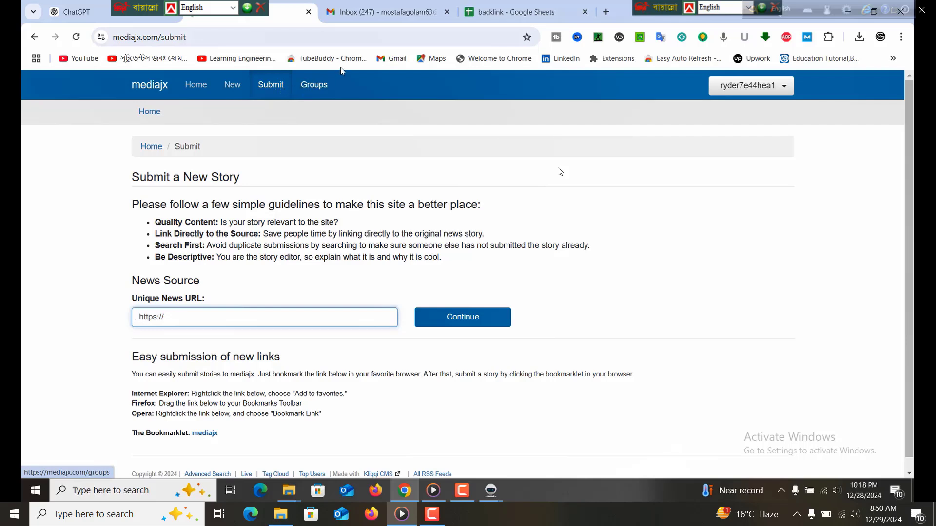
right_click(169, 319)
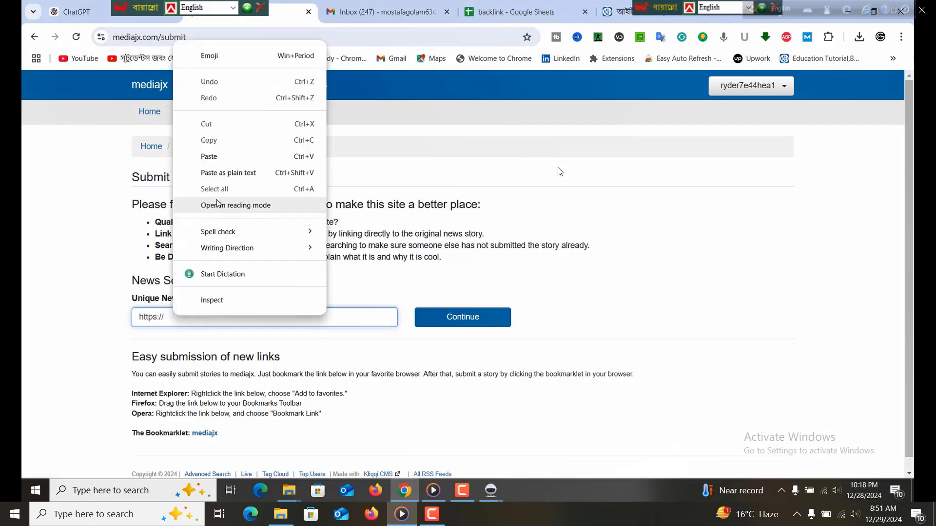
click(214, 156)
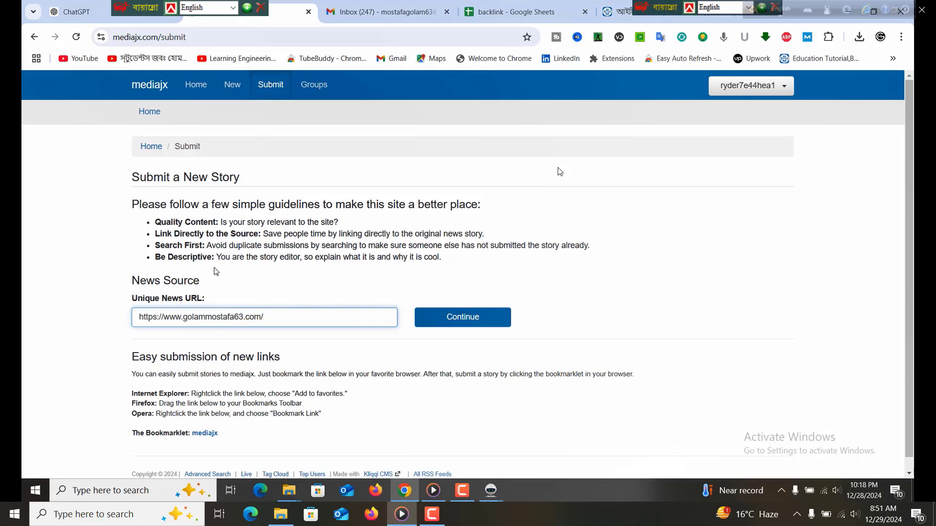
scroll(214, 268, down, 1)
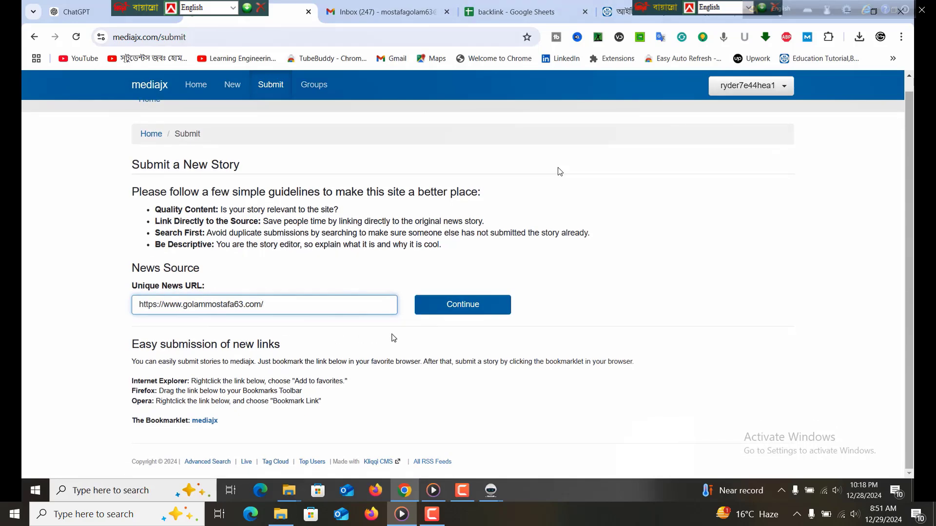
click(455, 308)
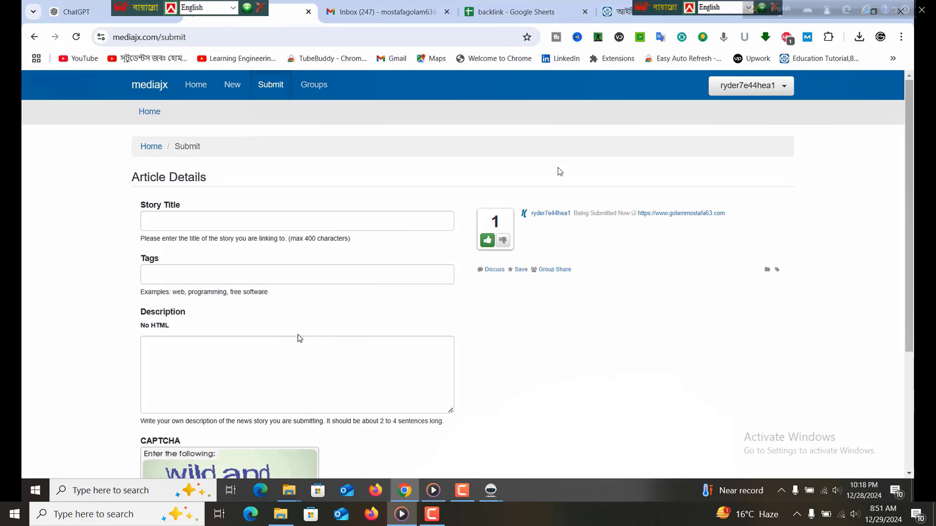
scroll(263, 382, down, 3)
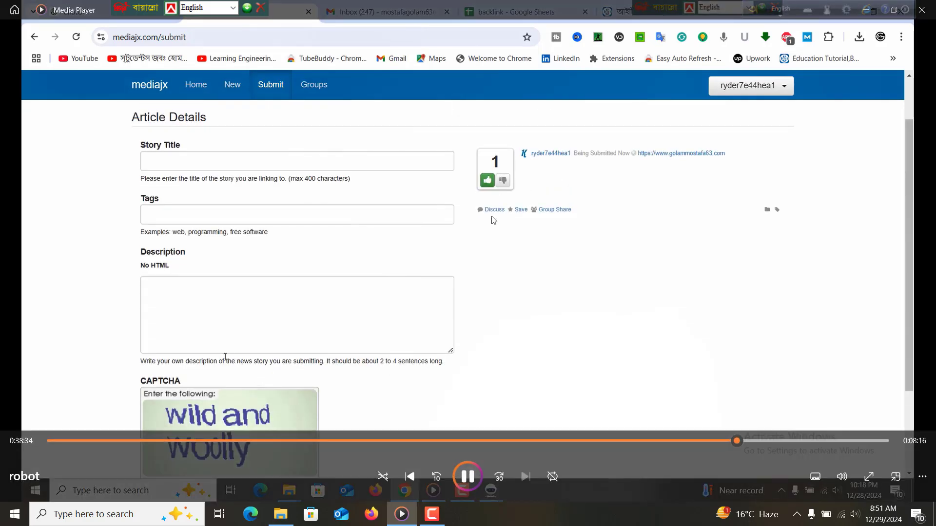
click(466, 476)
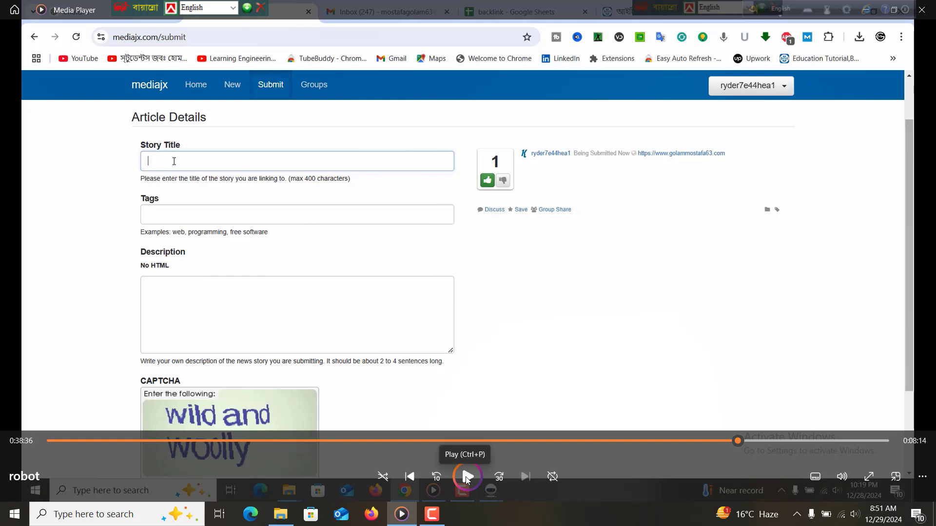